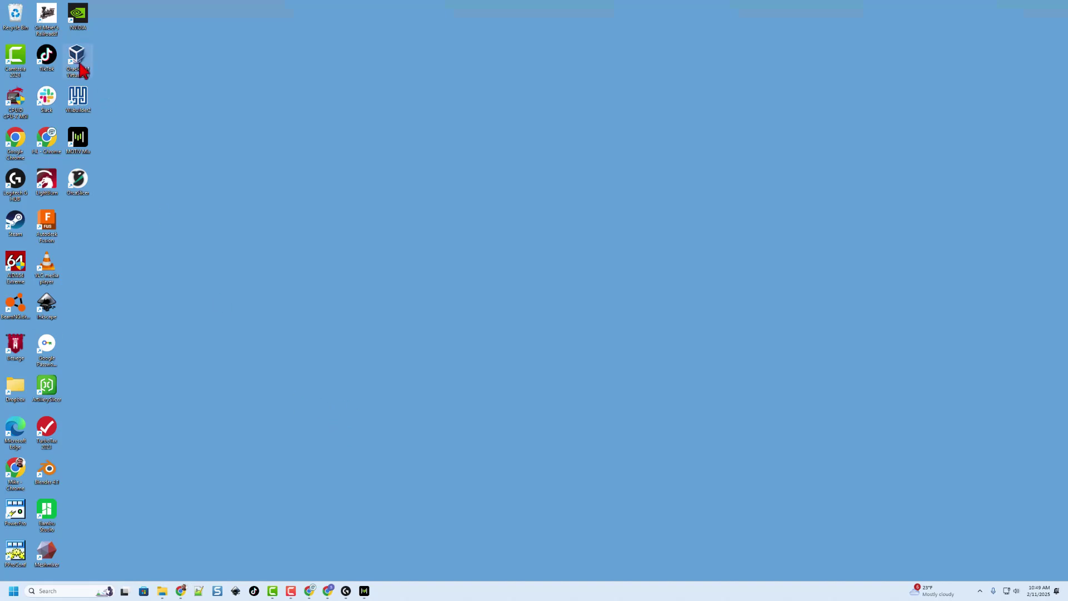
Launch VirtualBox Manager and boot the pup96ce virtual machine.
double_click(81, 70)
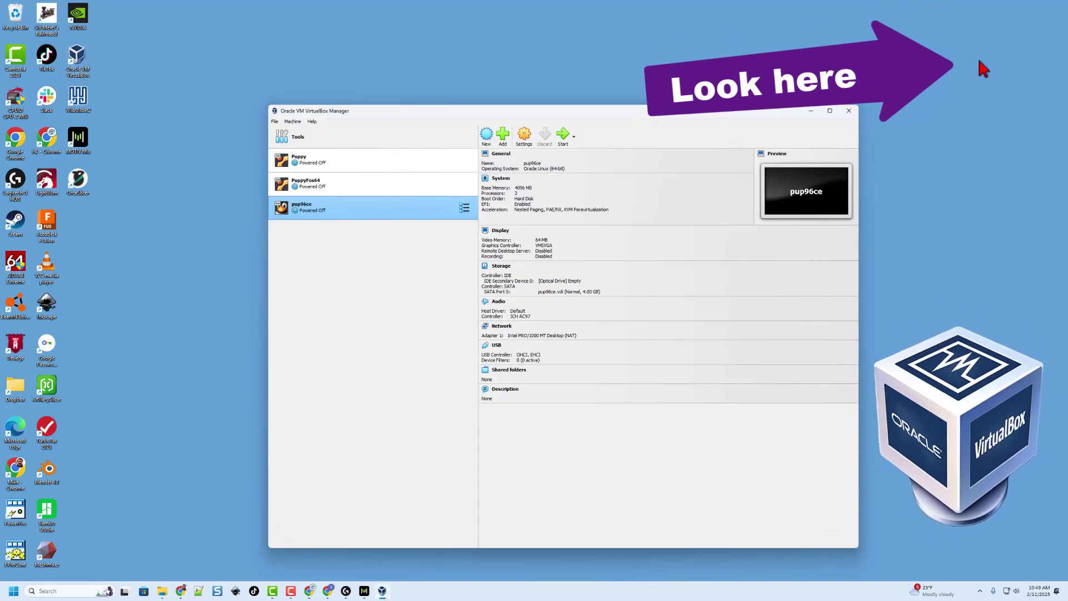
double_click(351, 214)
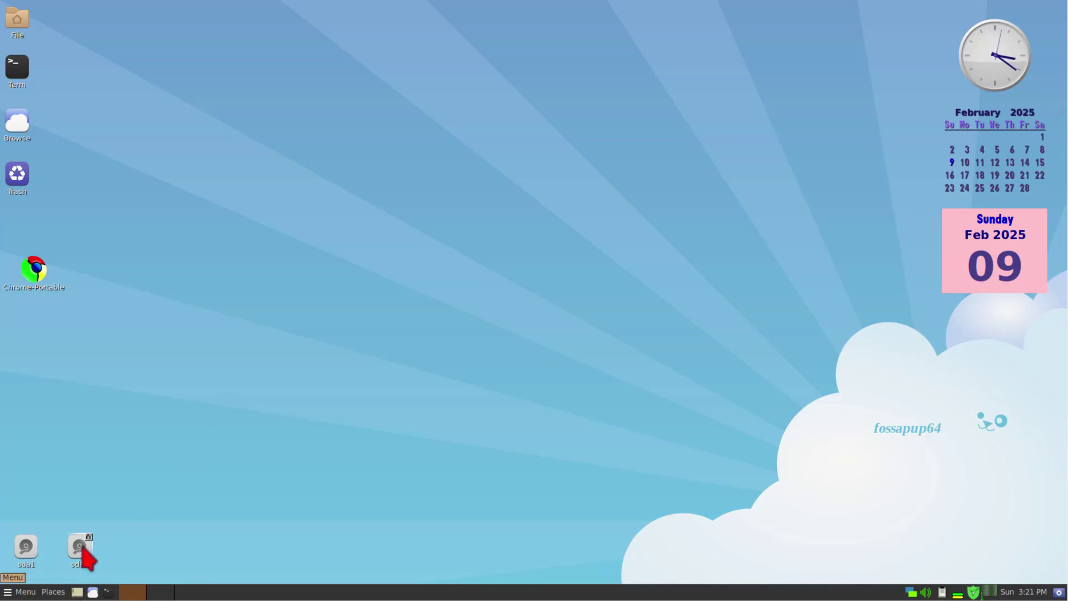
Open the sda2 drive at /mnt/home to see its 13 items, including the fossapup64 save folder.
left_click(81, 548)
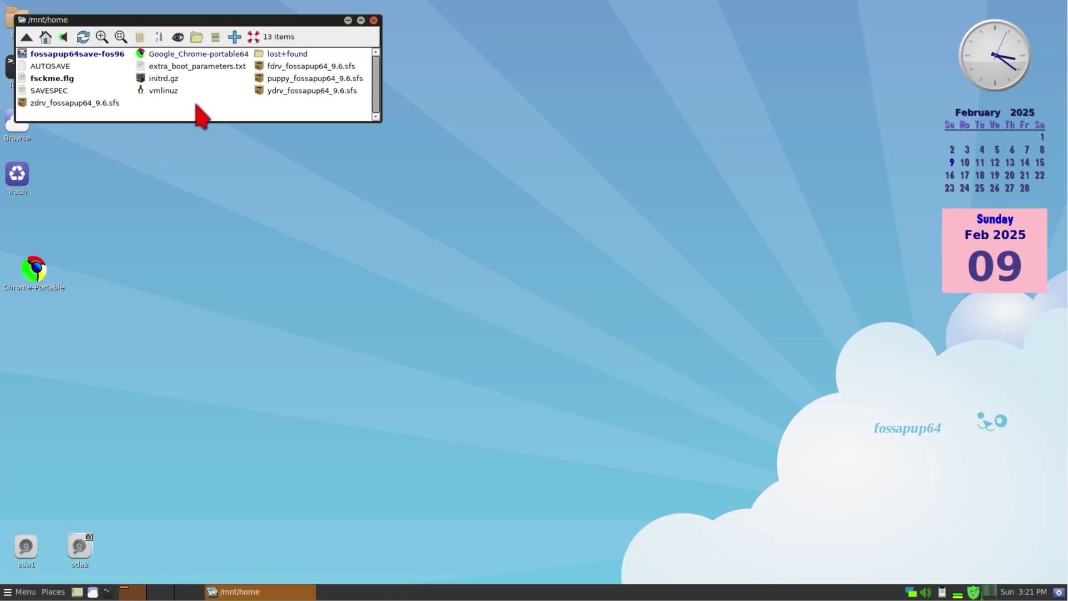
Close /mnt/home and add a new directory named Images to the home folder.
left_click(374, 21)
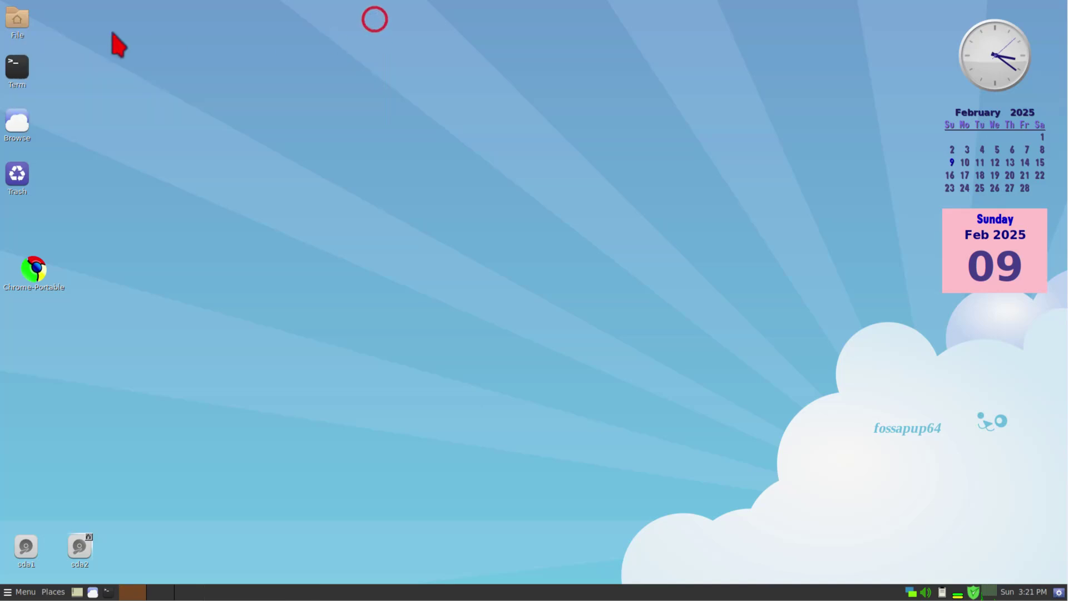
left_click(14, 24)
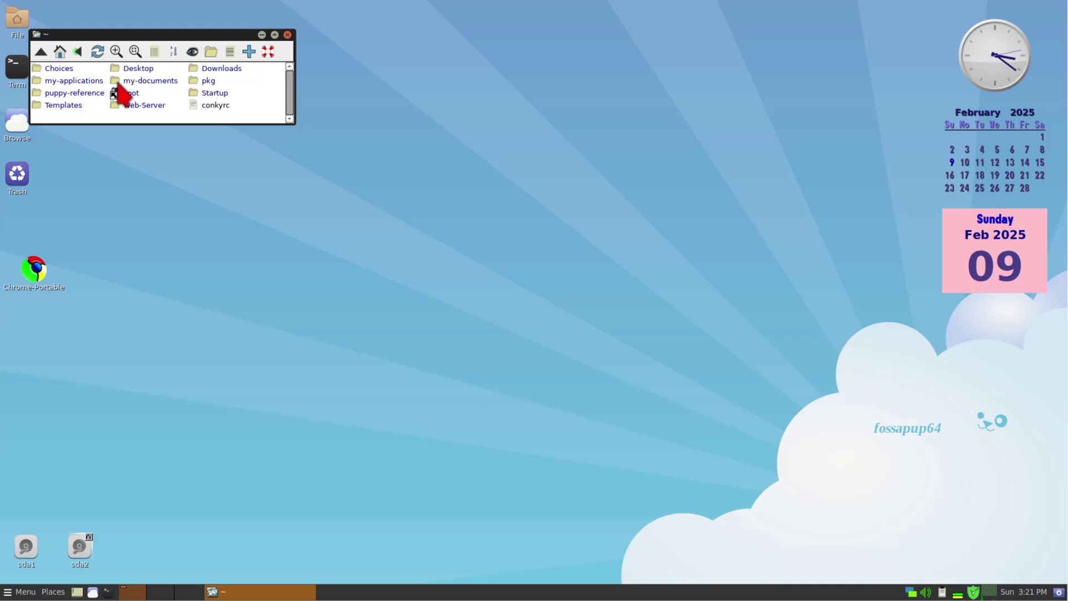
right_click(231, 111)
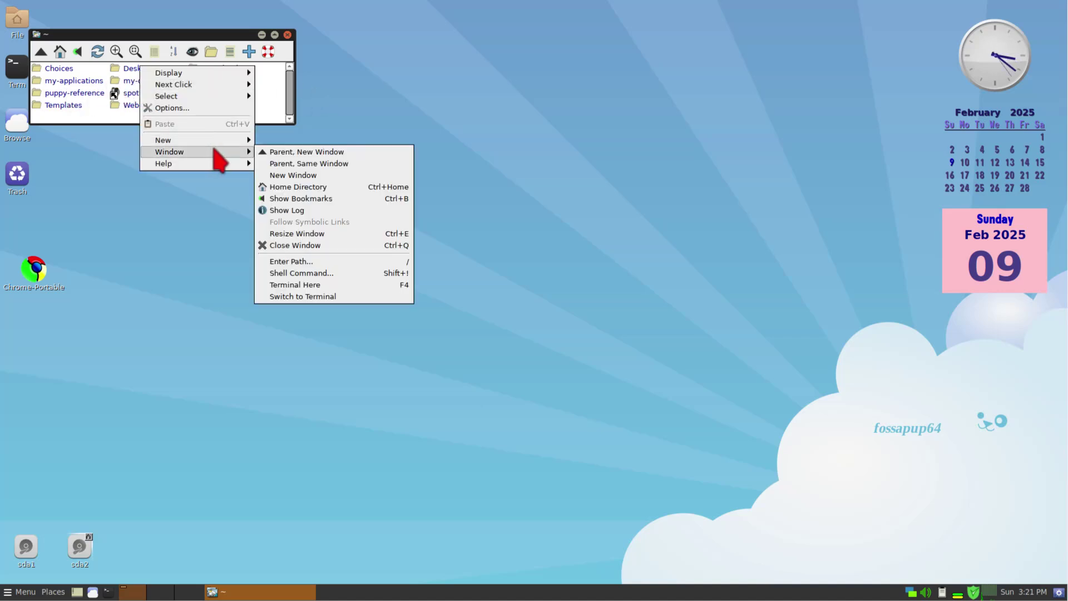
mouse_move(217, 143)
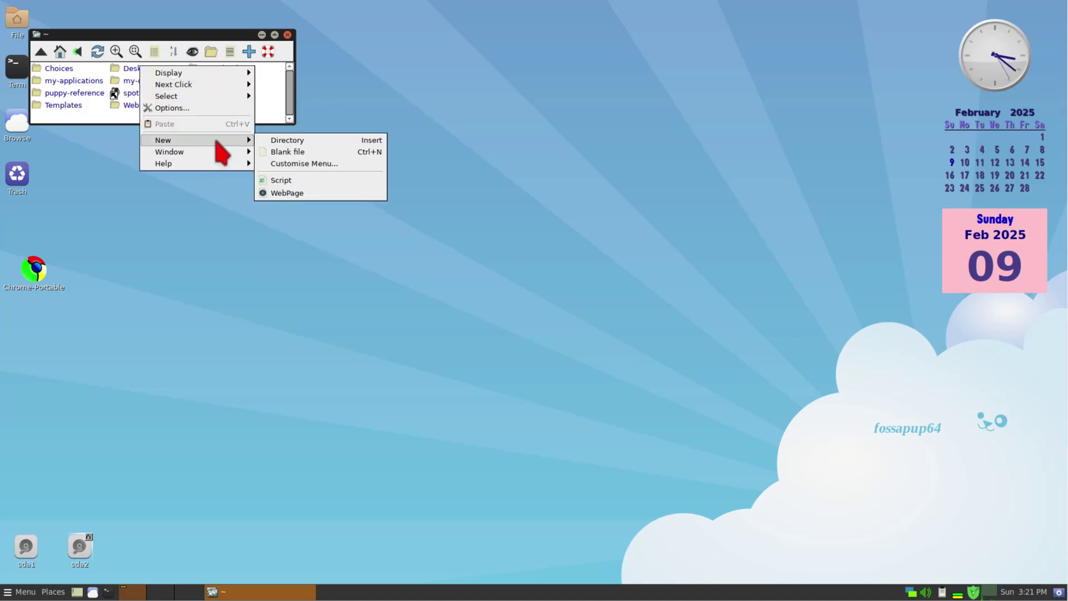
left_click(281, 140)
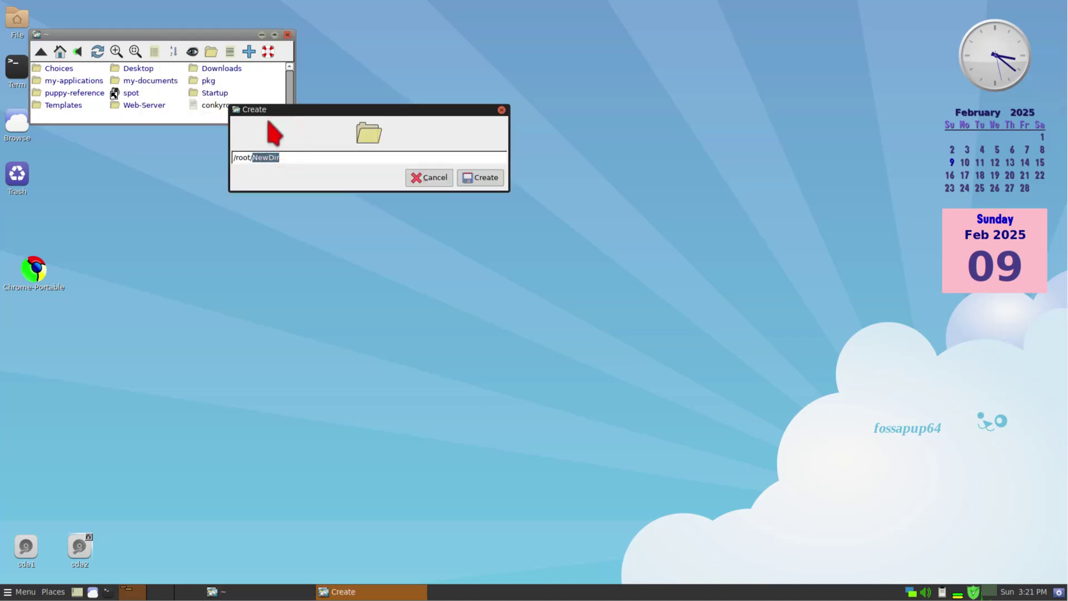
key("Return")
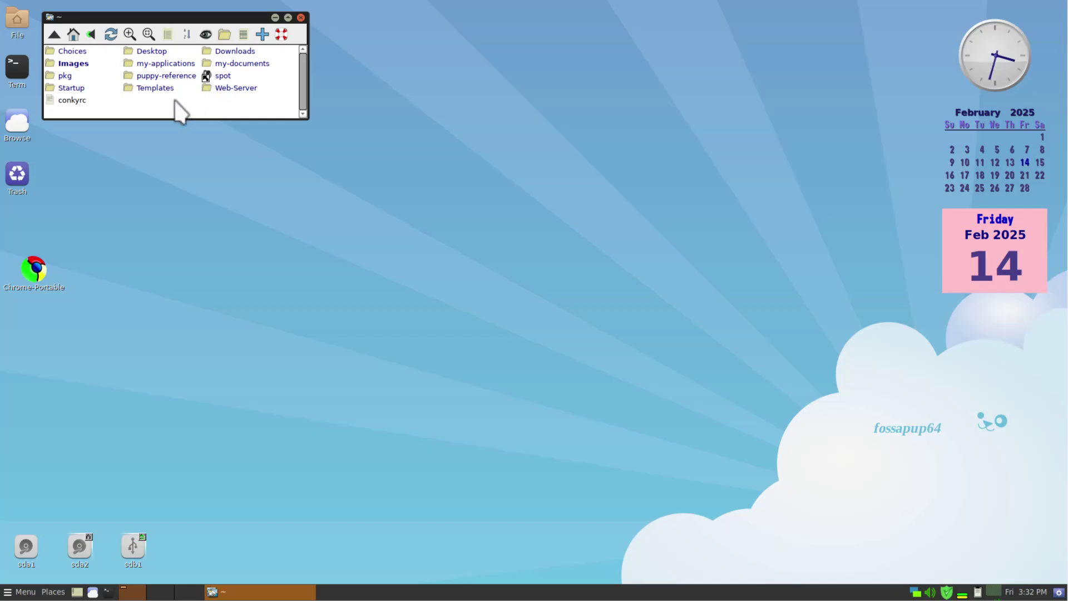
Close the home window and check the four images on the host's USB Drive (D:).
left_click(301, 18)
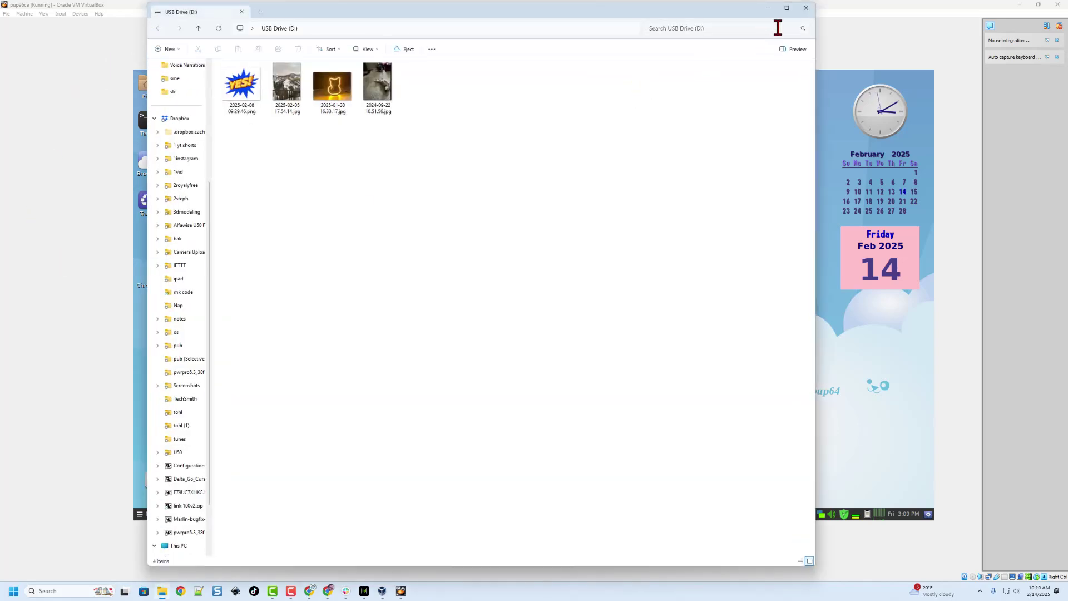
left_click(806, 9)
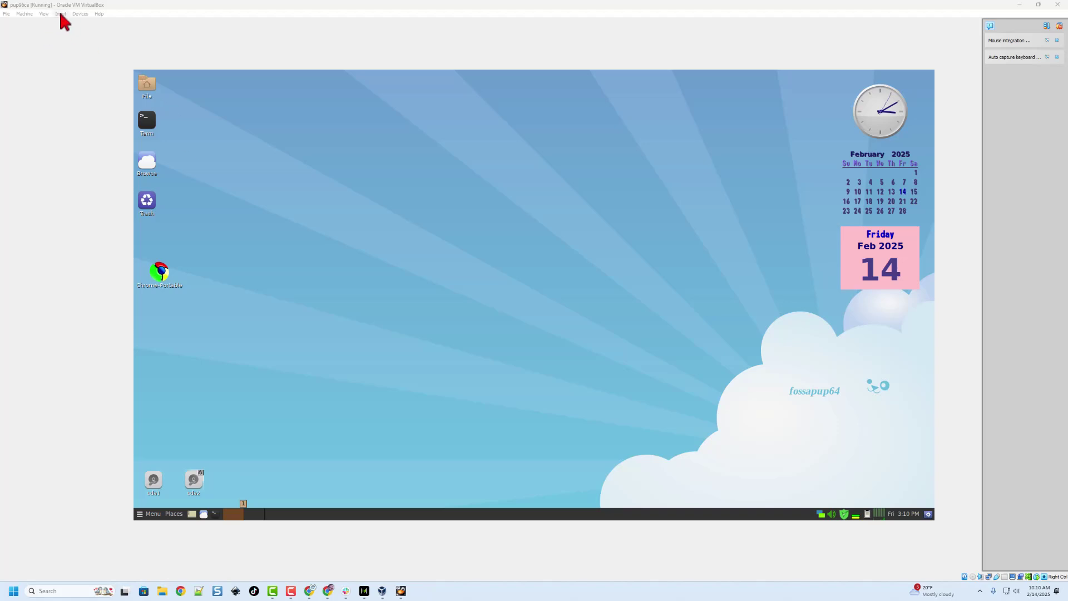
Attach the Generic USB3.0 Card Reader [1532] to the VM via Devices > USB.
left_click(80, 14)
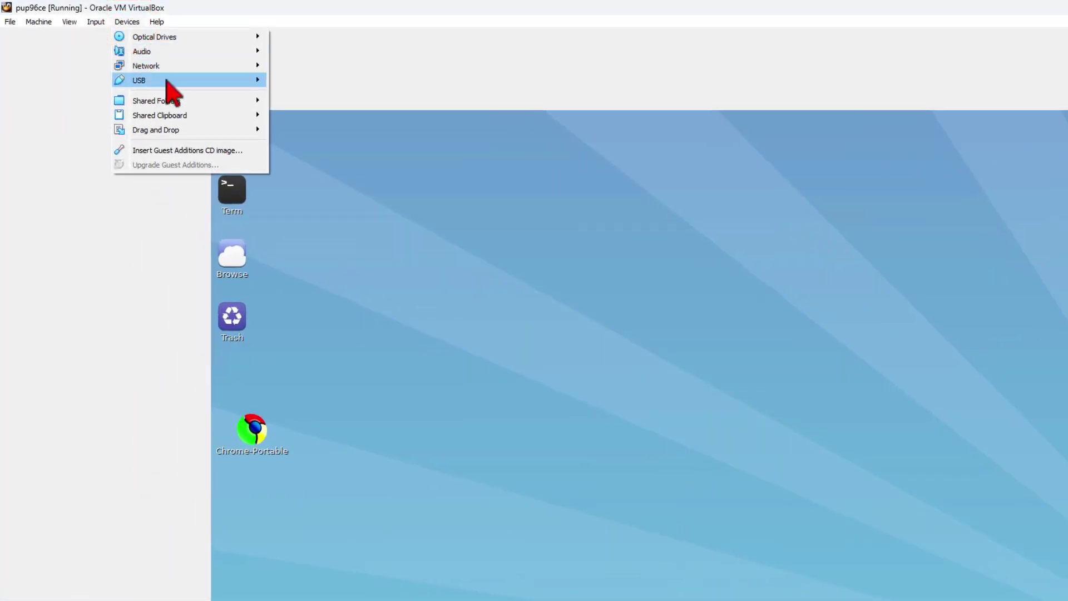
mouse_move(167, 83)
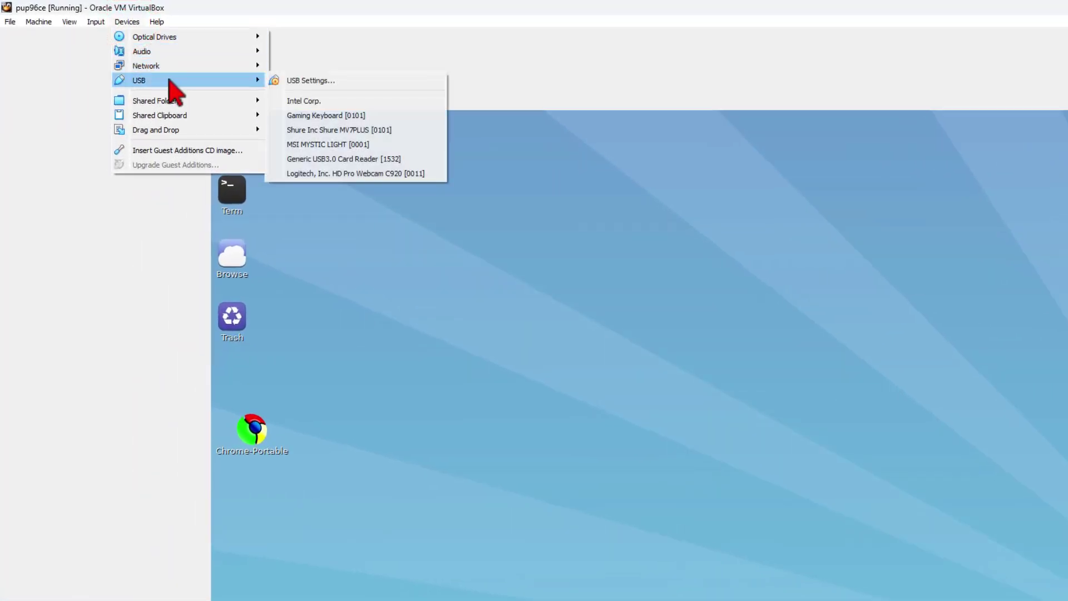
left_click(325, 160)
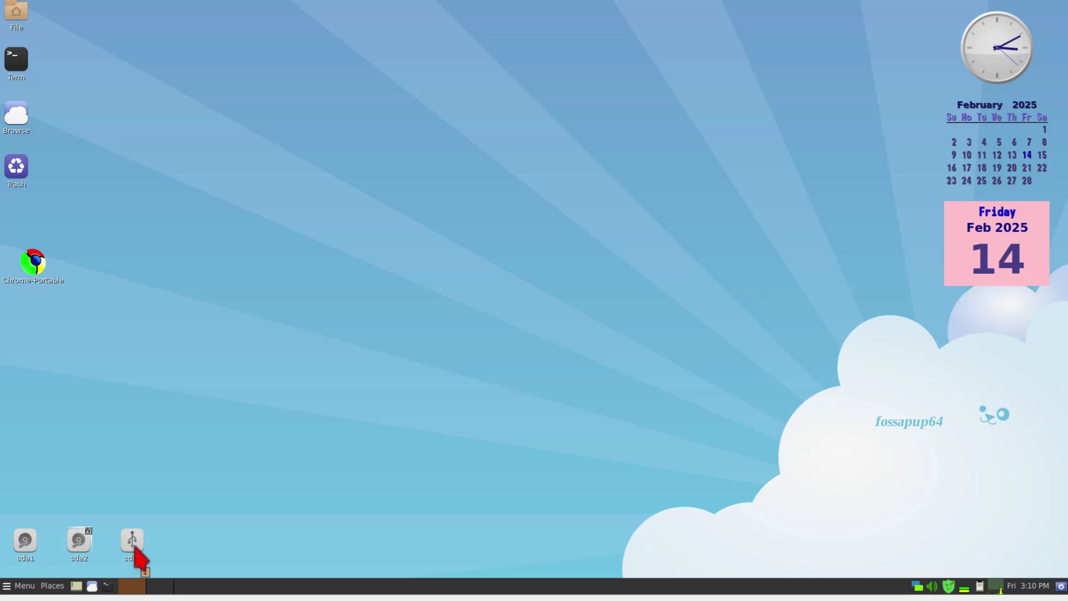
Open /mnt/sdb1 with its four photos, centre it, and open the home folder beside it.
left_click(135, 548)
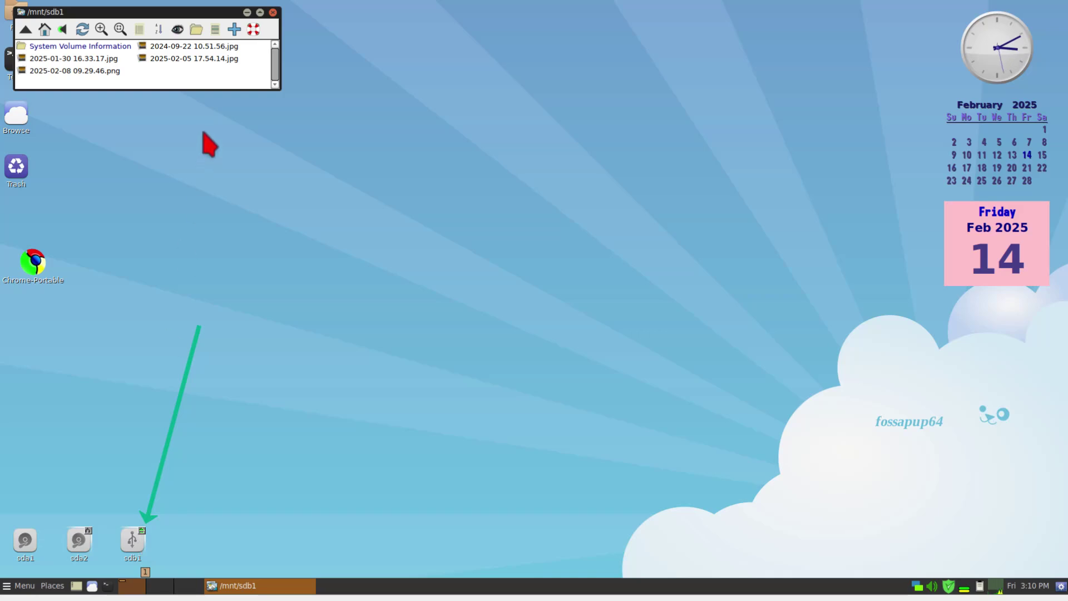
left_click_drag(188, 11, 463, 34)
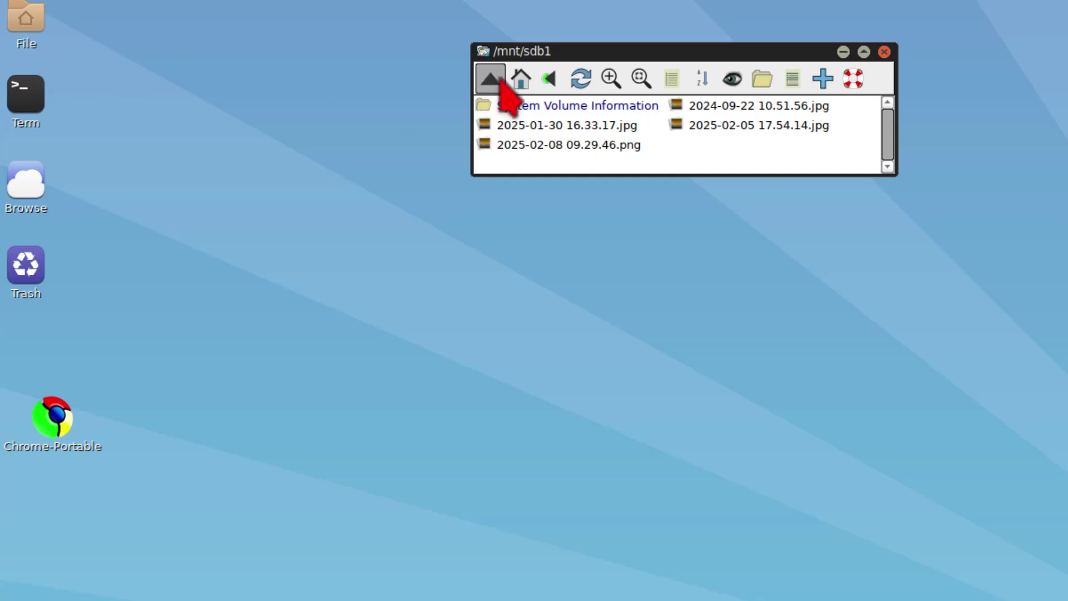
left_click(33, 22)
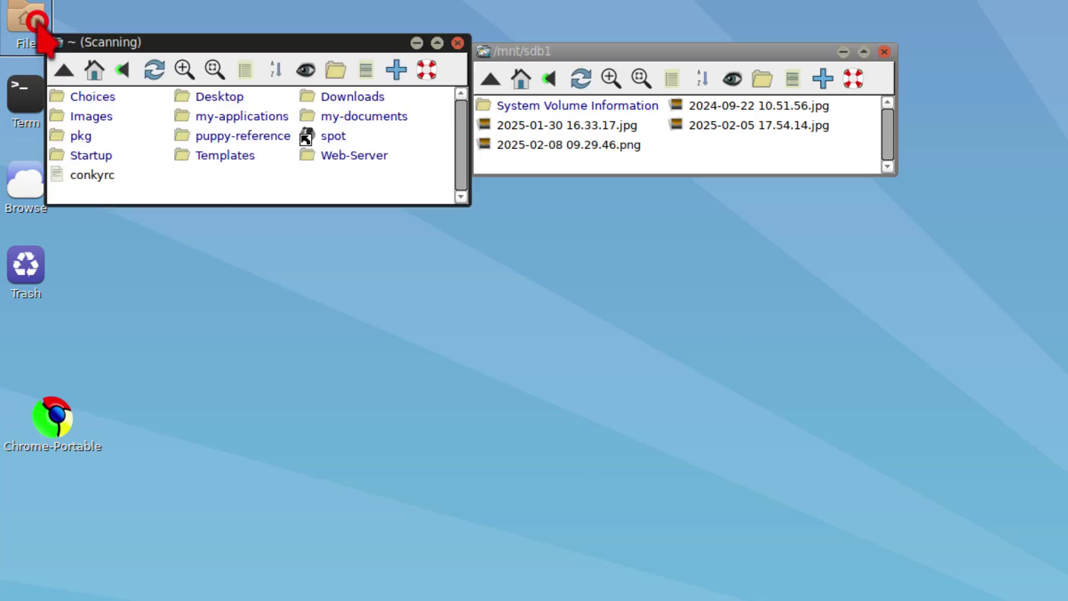
Move three SD card photos into ~/Images overwriting duplicates, and copy 2024-09-22 10.51.56.jpg there too.
left_click(94, 117)
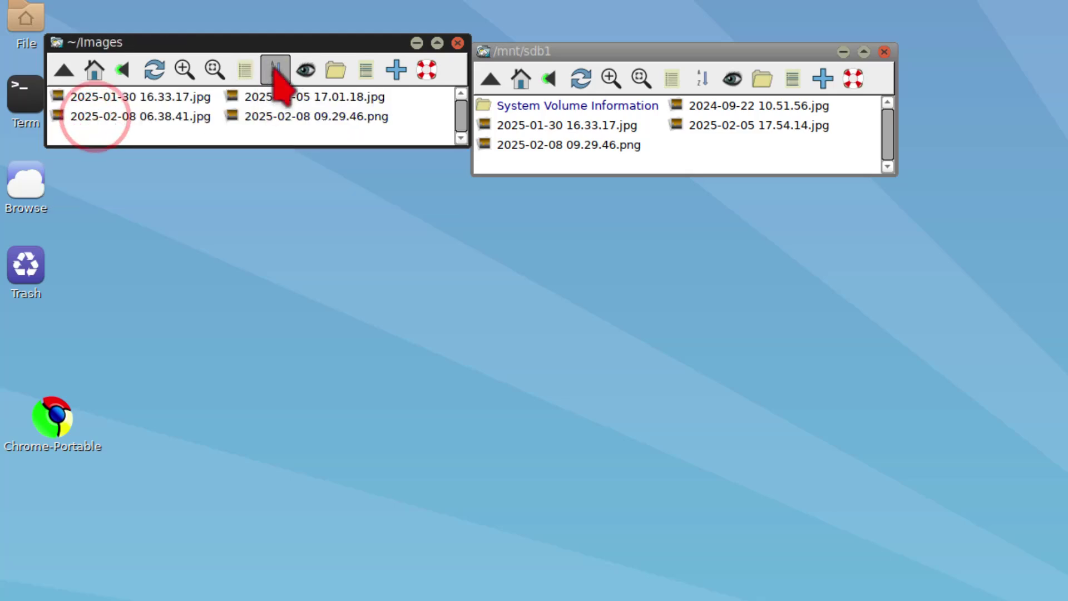
left_click_drag(557, 49, 609, 37)
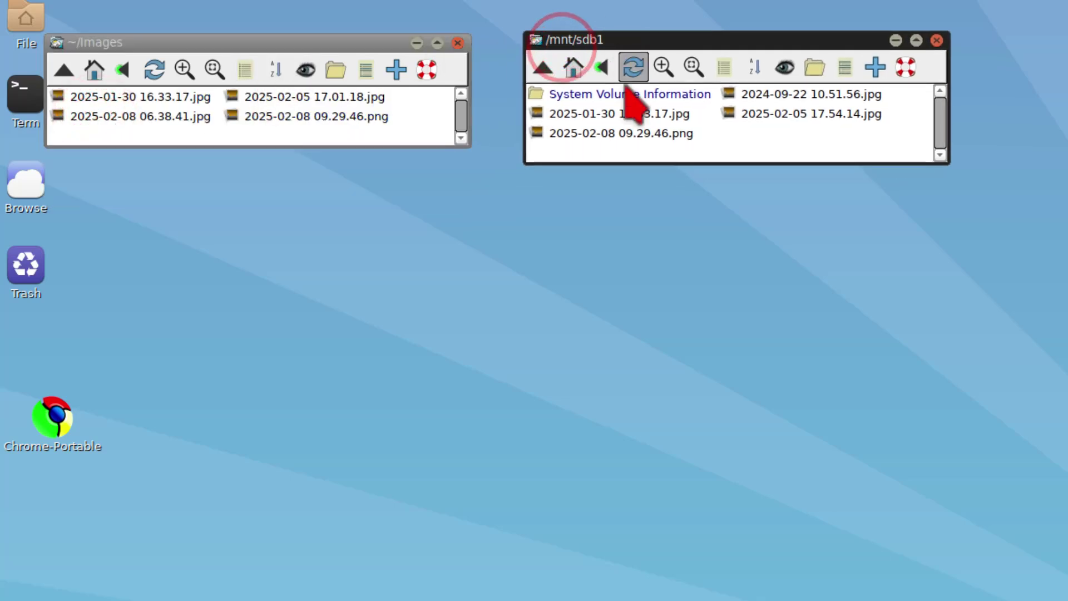
left_click_drag(844, 153, 413, 130)
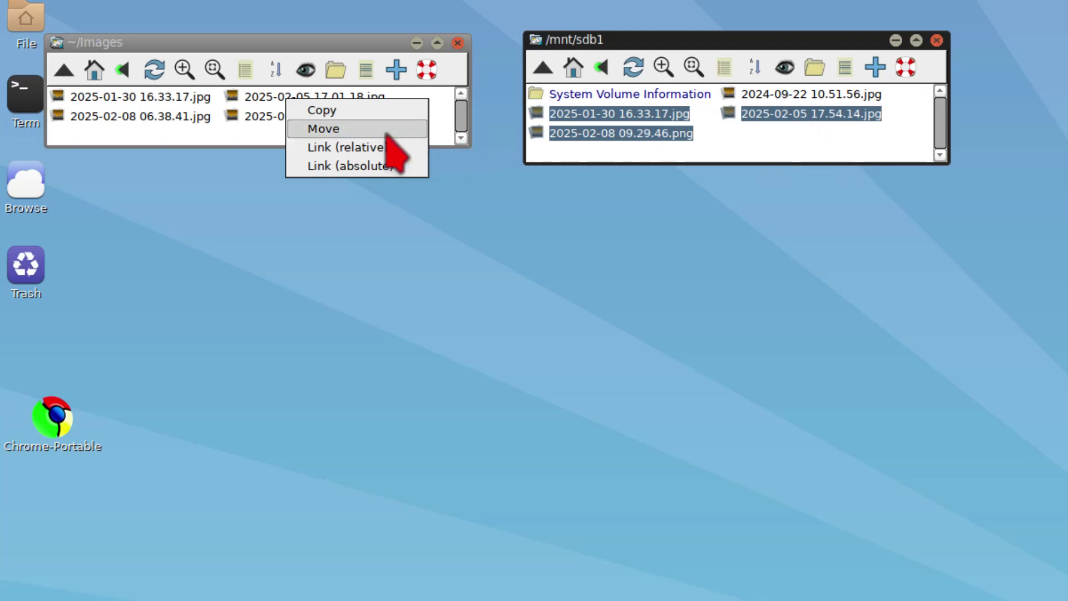
left_click(336, 128)
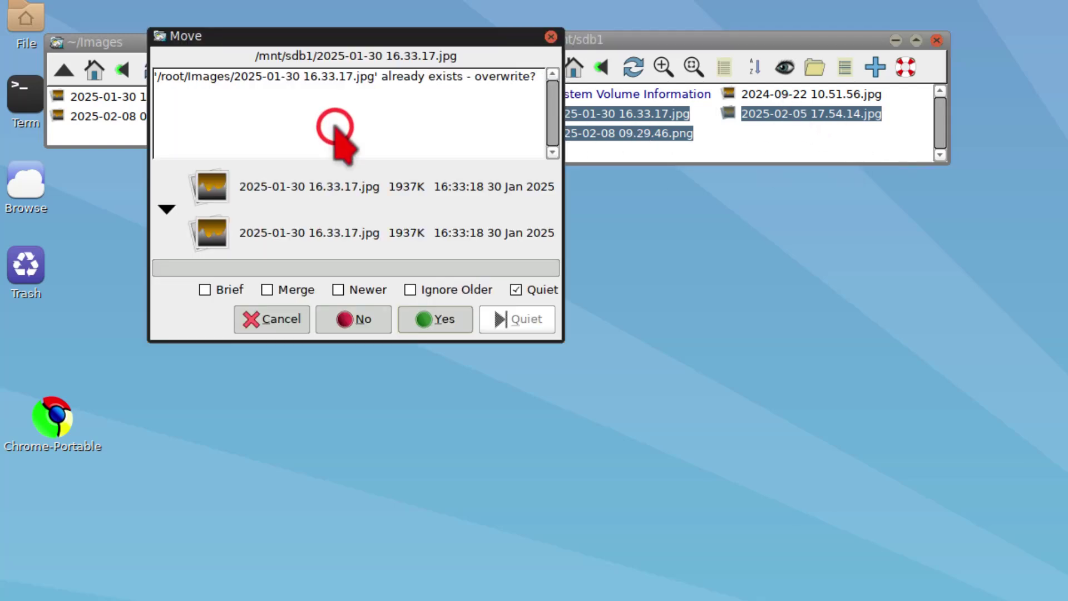
left_click(447, 328)
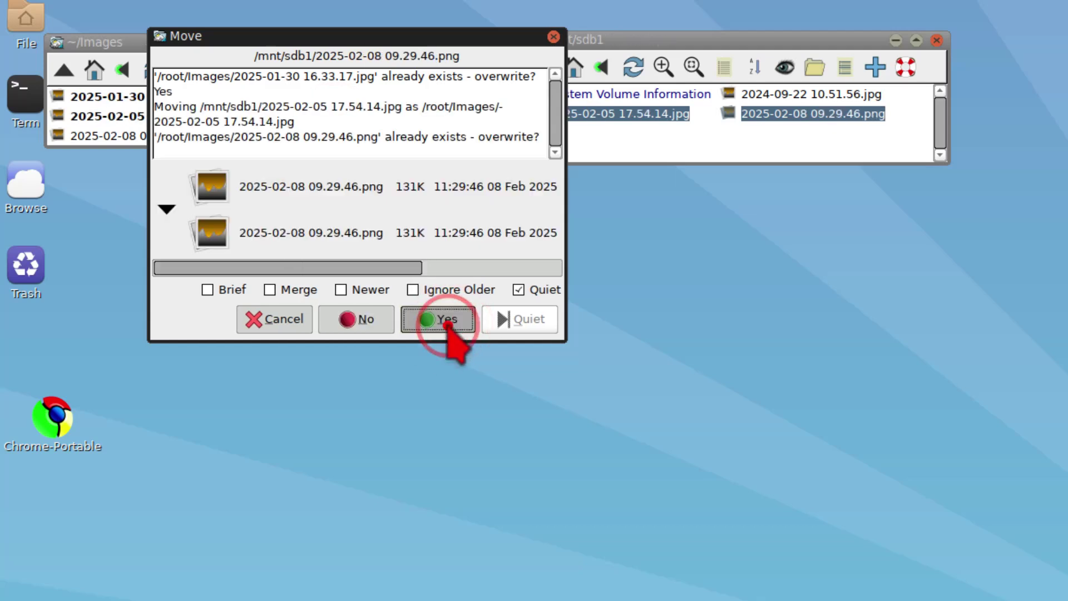
left_click(447, 323)
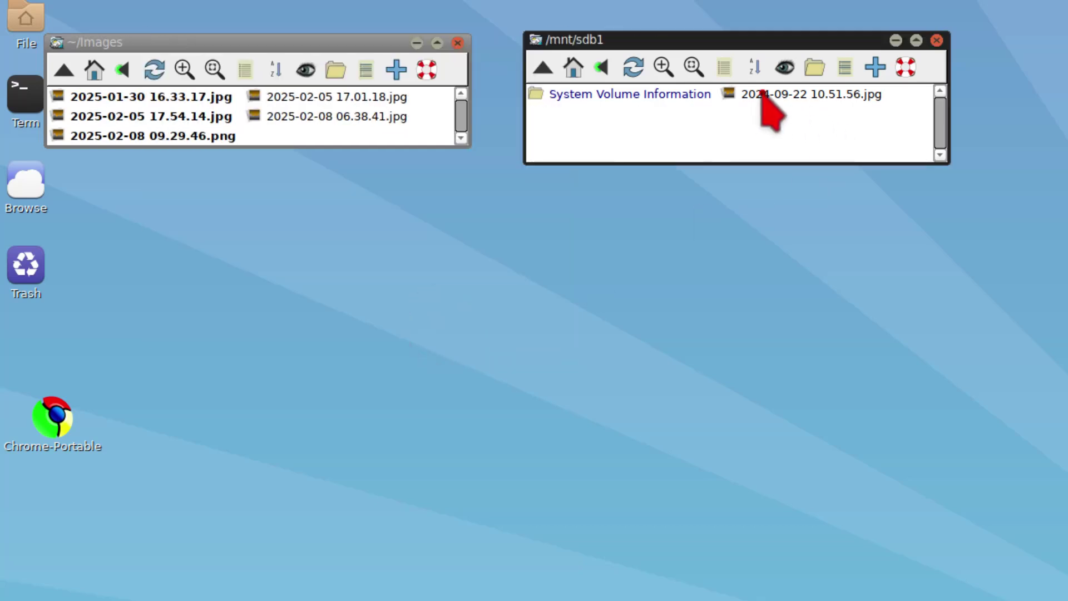
left_click_drag(762, 93, 395, 138)
left_click(359, 117)
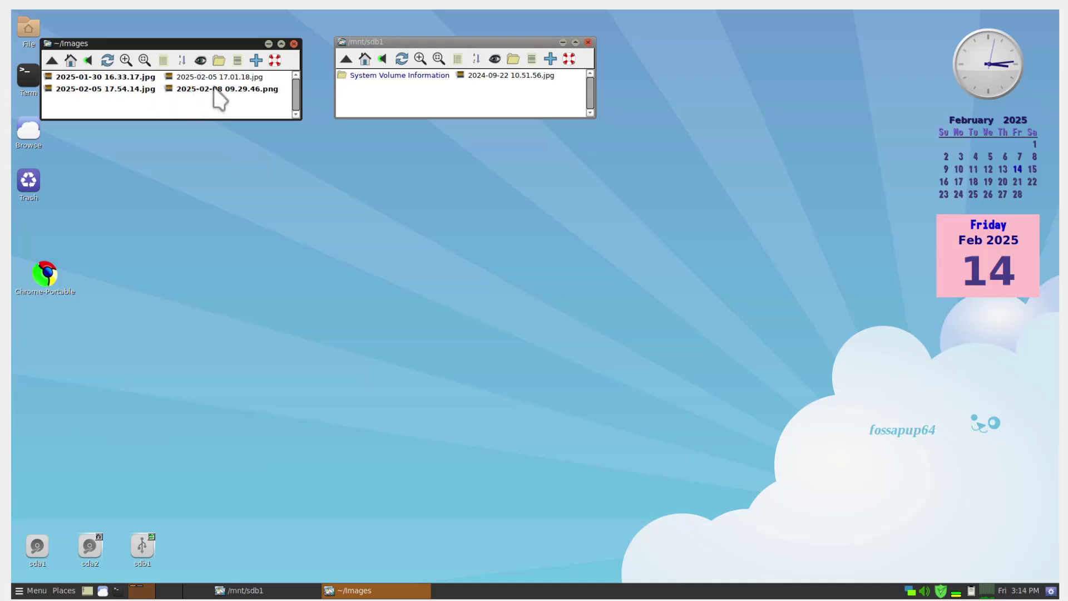
View 2025-02-08 09.29.46.png, step back to 2025-01-30 16.33.17.jpg fitted to the window, then close the viewer.
double_click(215, 91)
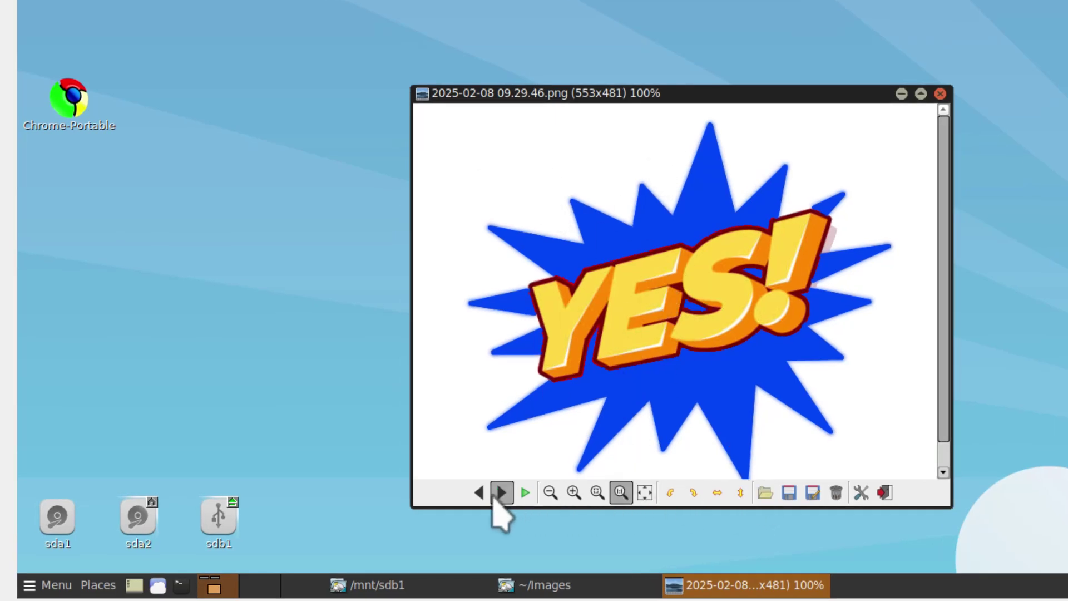
left_click(479, 493)
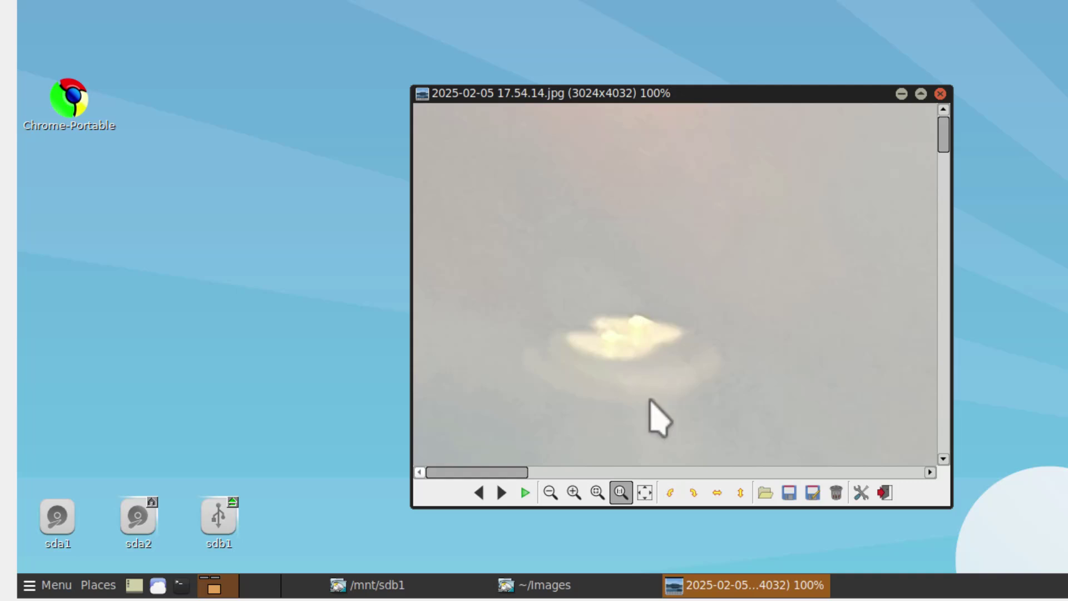
left_click(597, 493)
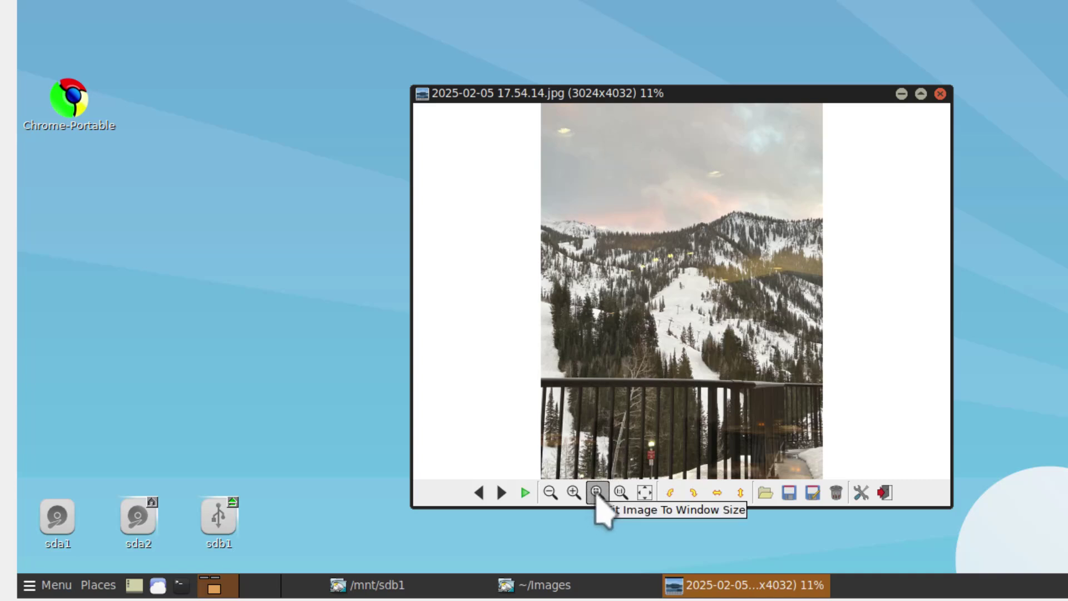
left_click(478, 493)
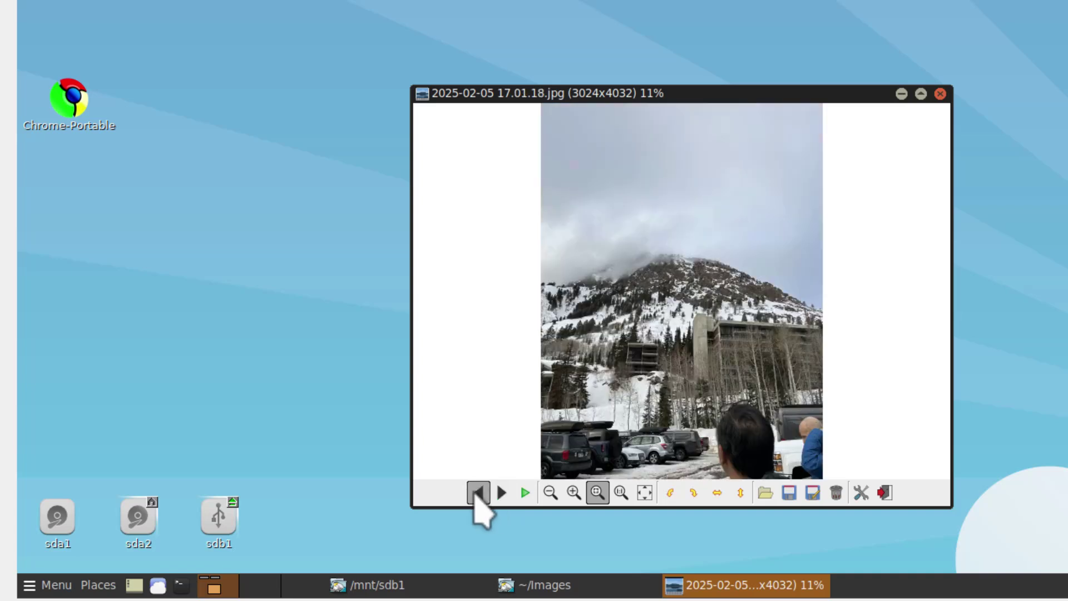
left_click(478, 493)
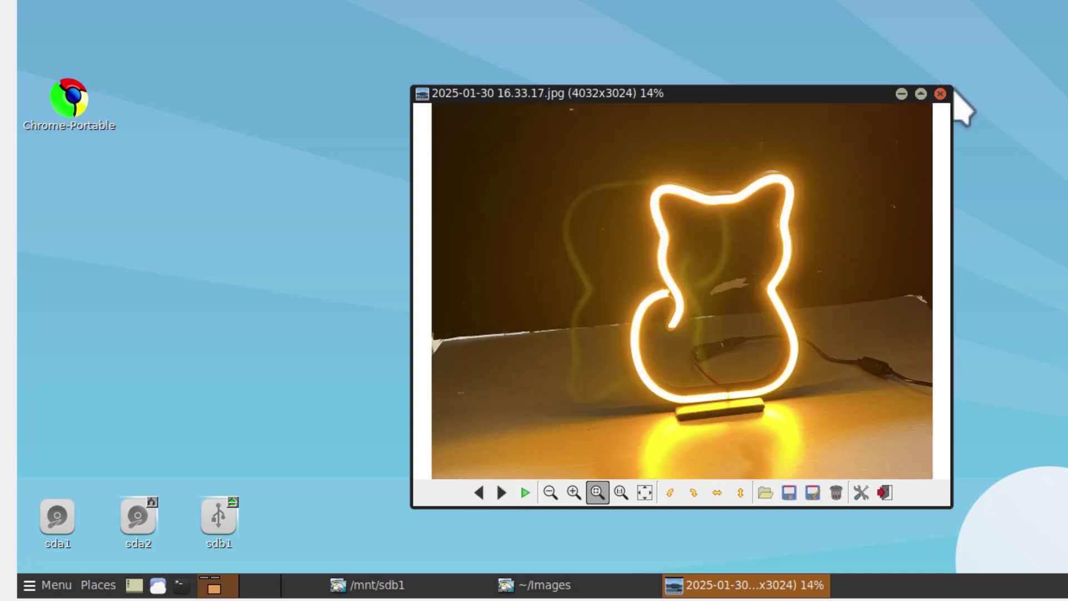
left_click(947, 94)
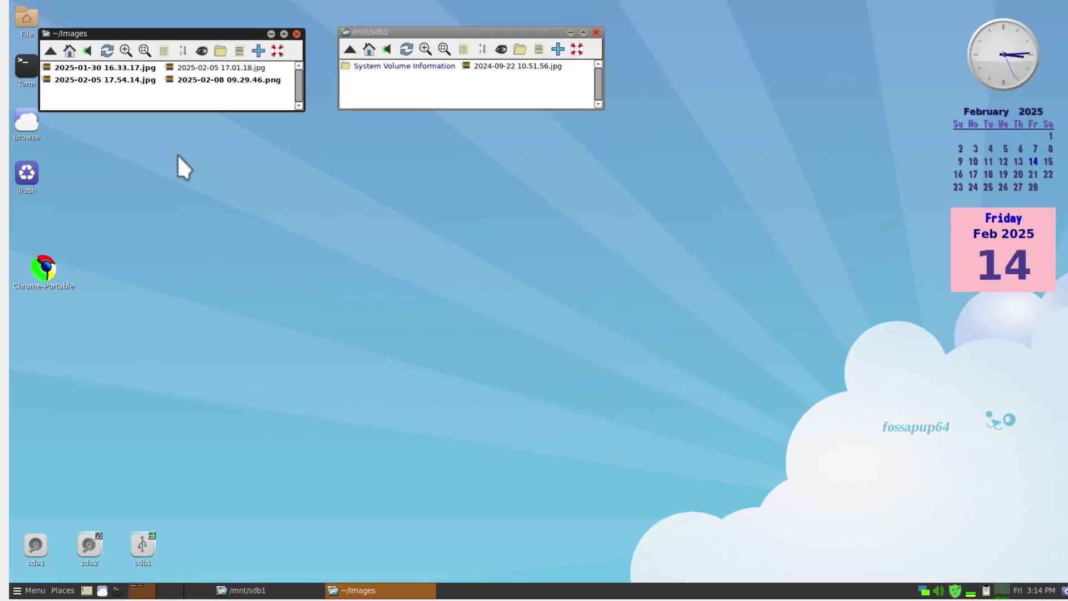
right_click(177, 163)
mouse_move(214, 254)
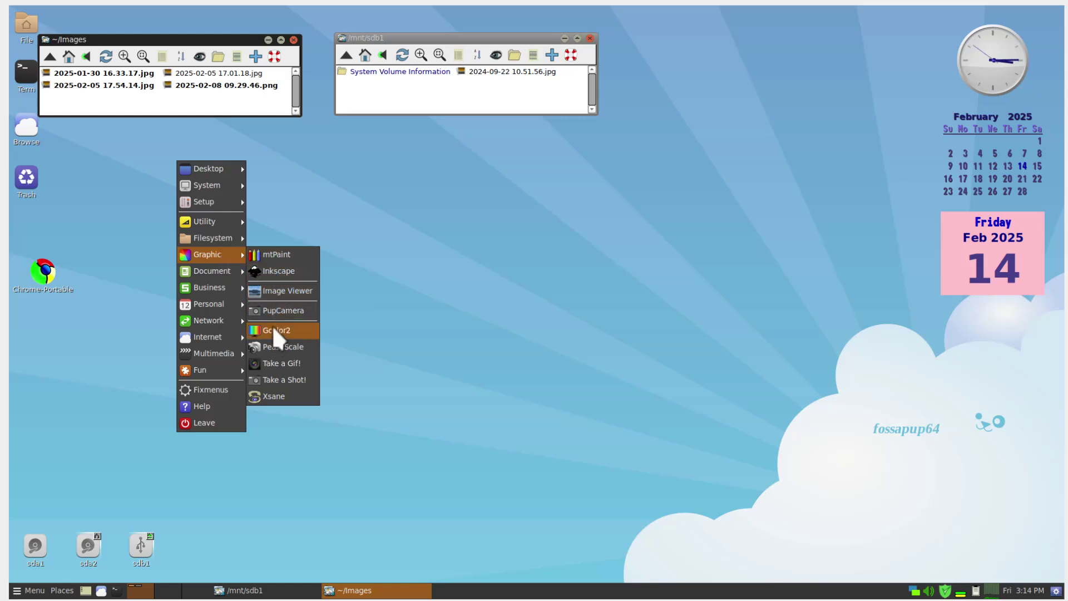
left_click(285, 256)
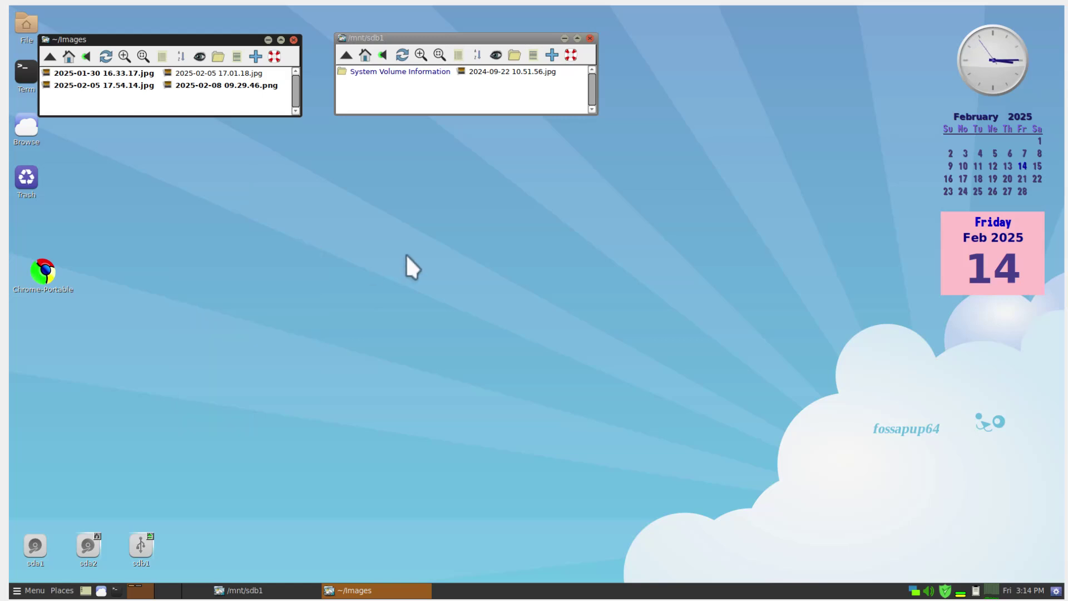